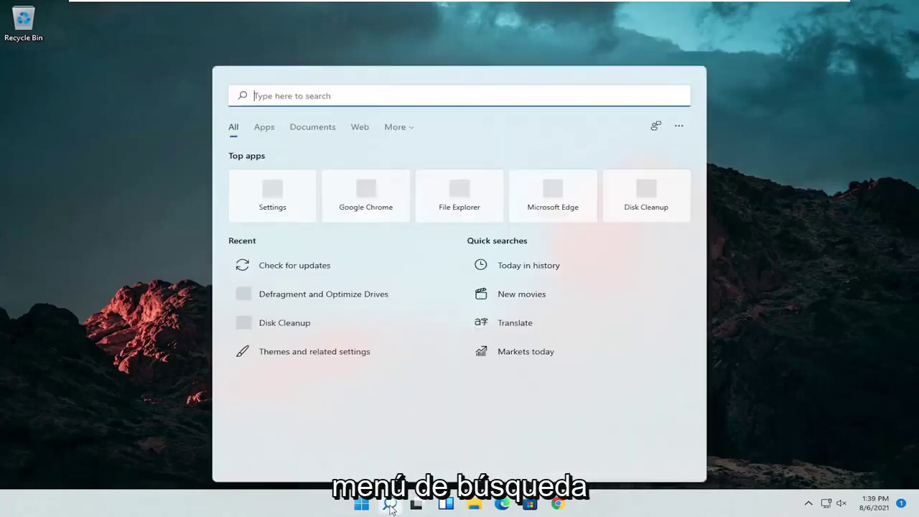
# - Find and open Control Panel through Windows search and set its view to Large icons
pyautogui.click(390, 502)
pyautogui.write('co')
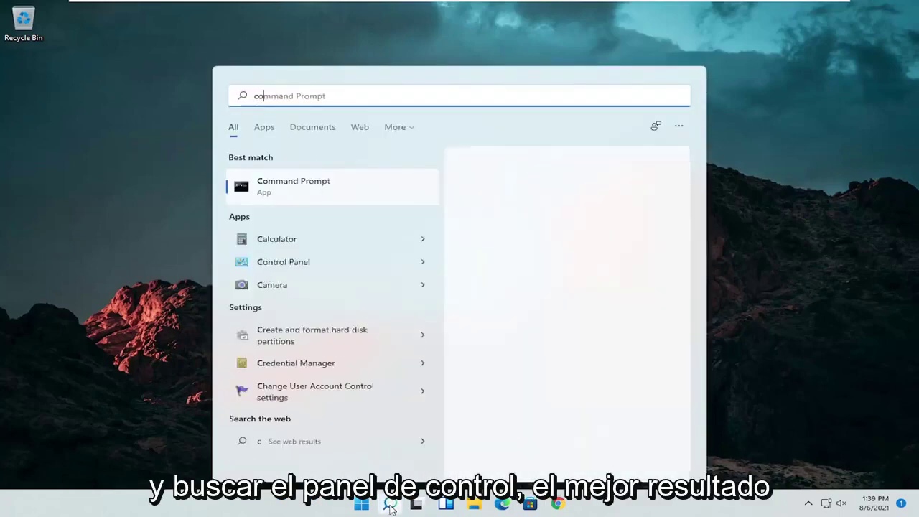
pyautogui.write('ntrol panel')
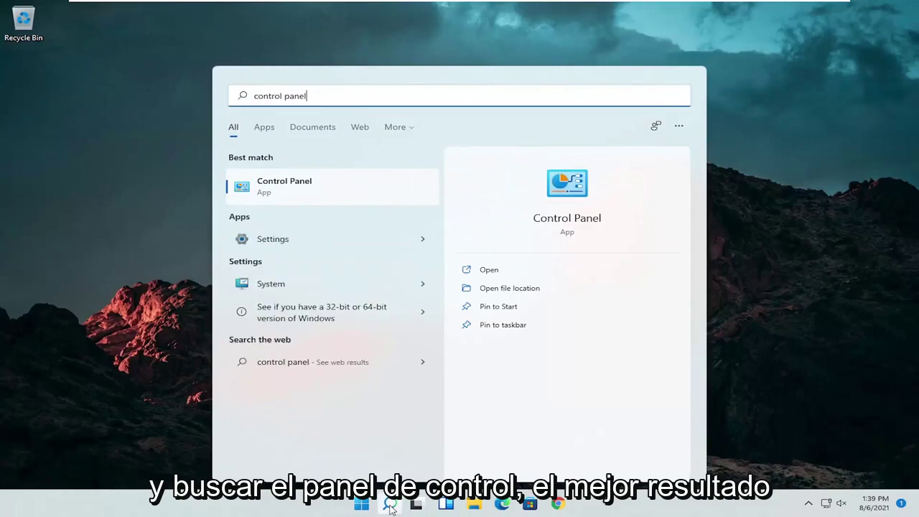
pyautogui.click(316, 189)
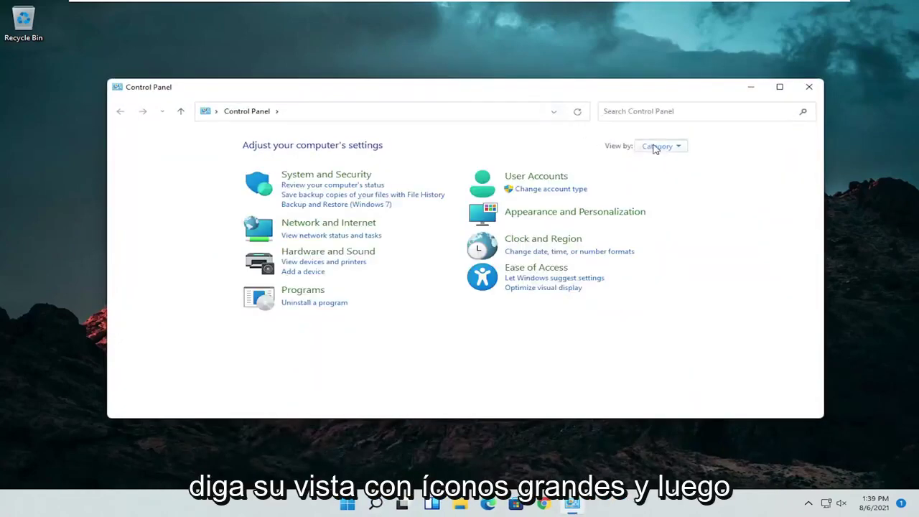
pyautogui.click(655, 146)
pyautogui.click(678, 179)
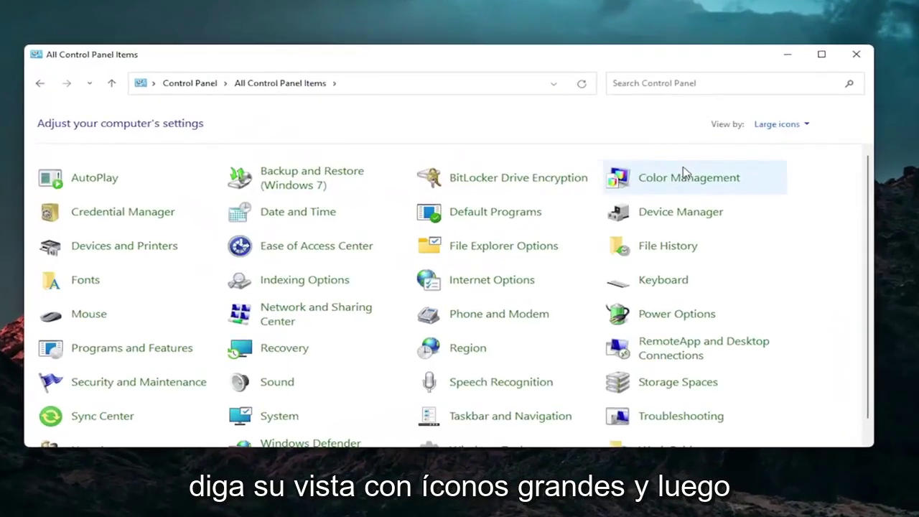
# - Open the Mouse properties to review the button configuration, double-click speed and ClickLock settings, and close them
pyautogui.click(88, 321)
pyautogui.moveTo(186, 70); pyautogui.dragTo(480, 93)
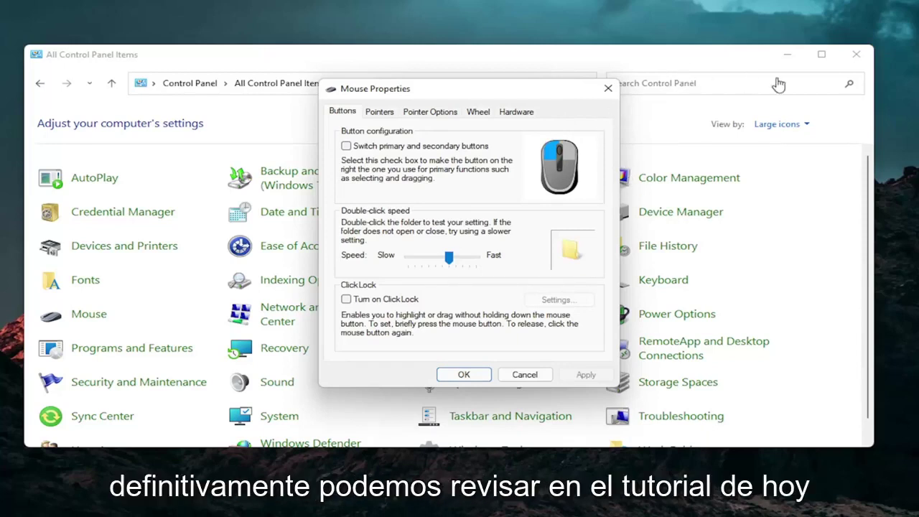
pyautogui.click(607, 88)
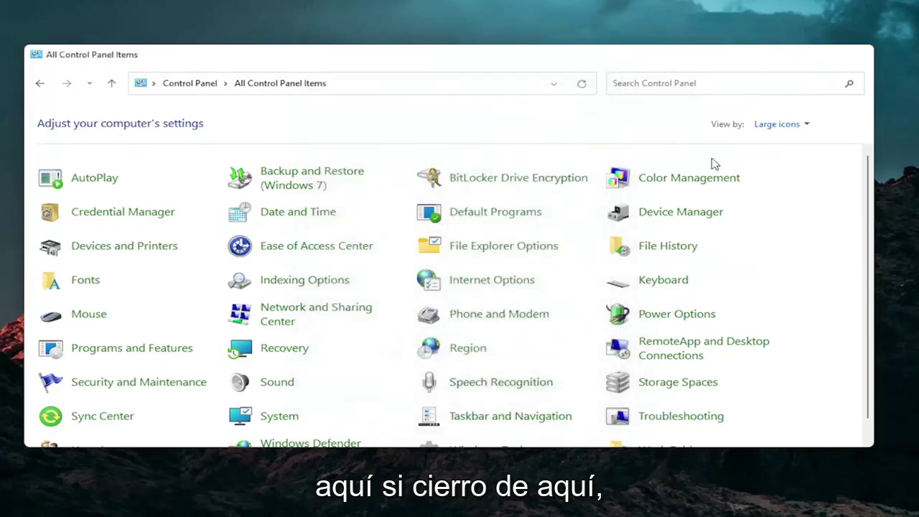
# - Find and open Device Manager through Windows search
pyautogui.click(392, 506)
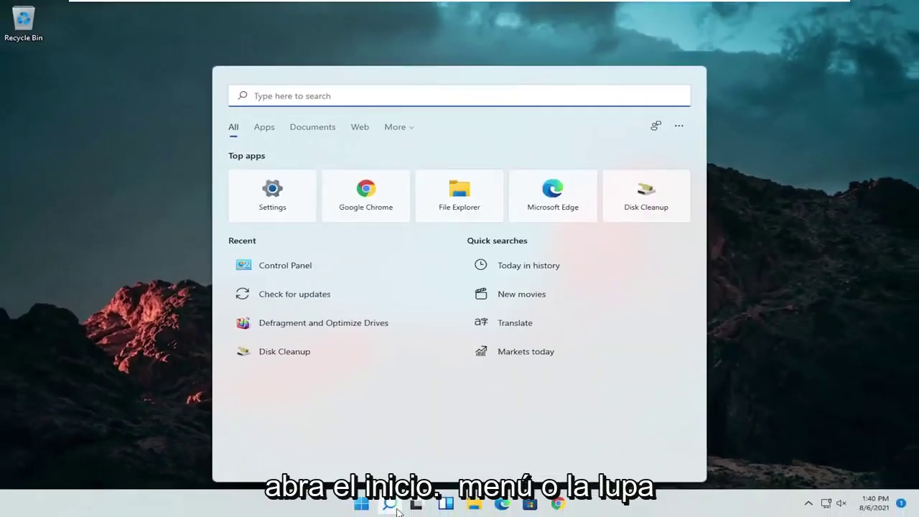
pyautogui.write('devic')
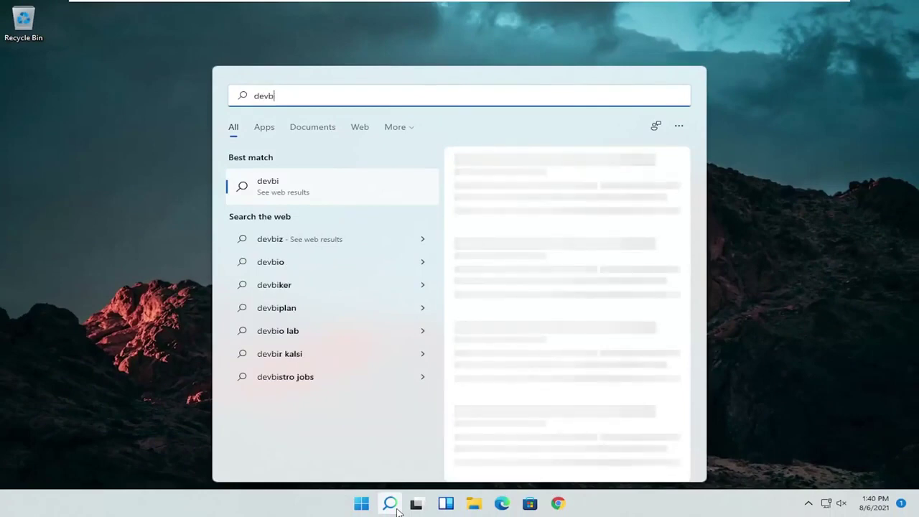
pyautogui.write('e manager')
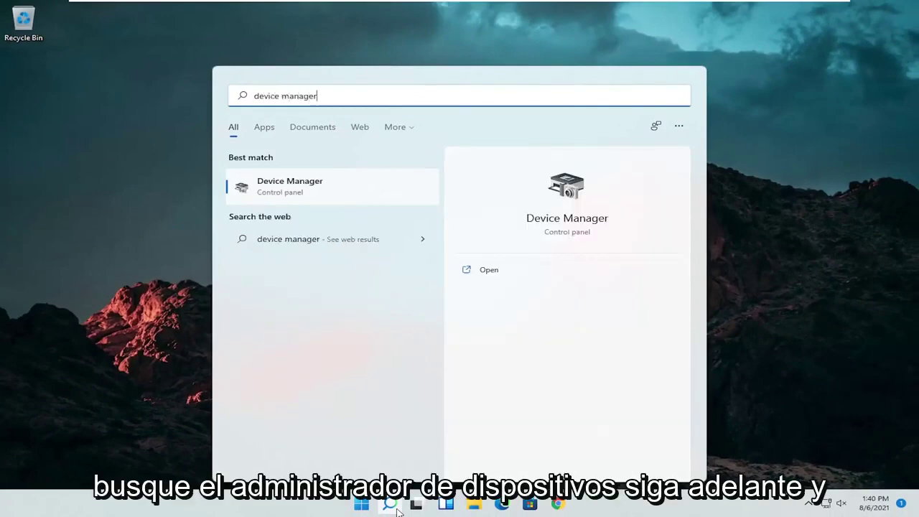
pyautogui.click(286, 188)
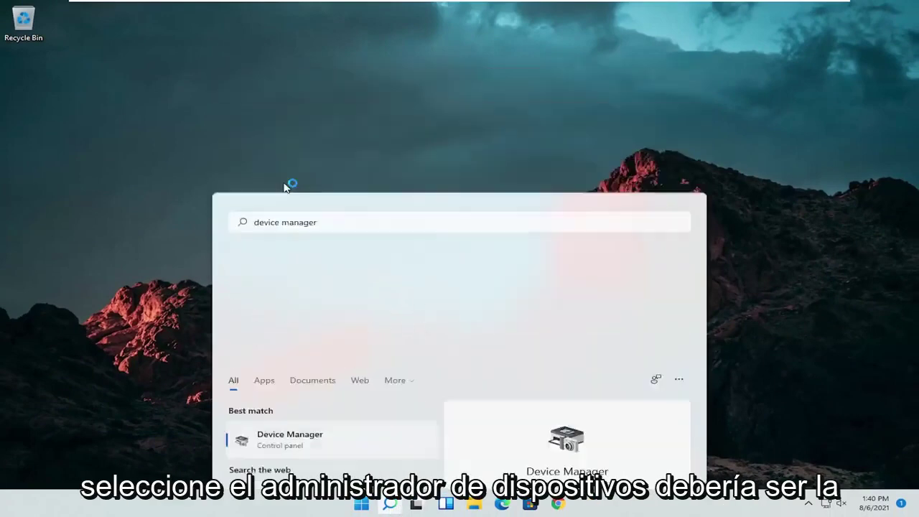
pyautogui.moveTo(279, 40); pyautogui.dragTo(320, 46)
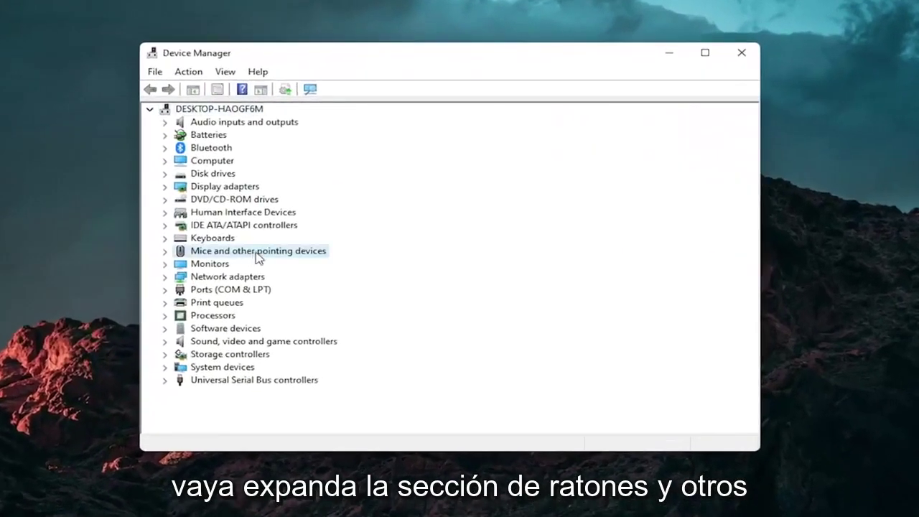
# - Expand Mice and other pointing devices and start a driver update for the HID-compliant mouse
pyautogui.doubleClick(256, 252)
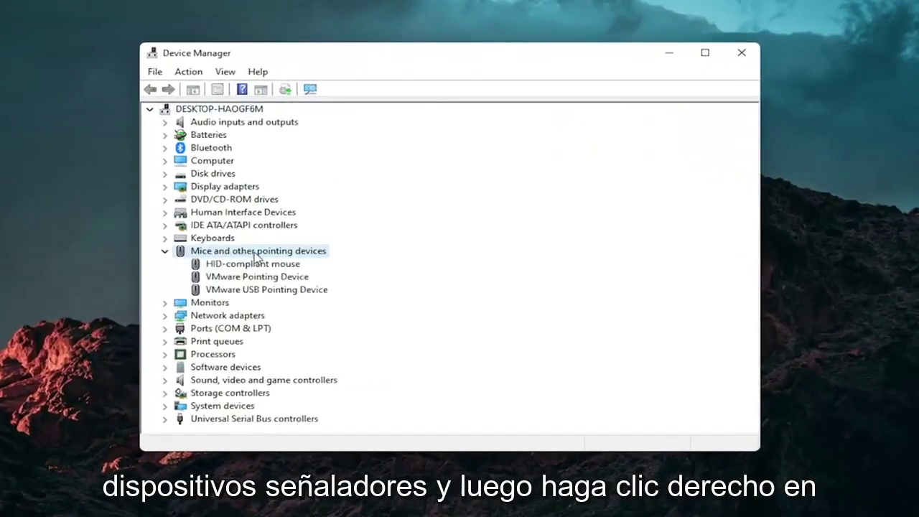
pyautogui.click(253, 264)
pyautogui.rightClick(256, 265)
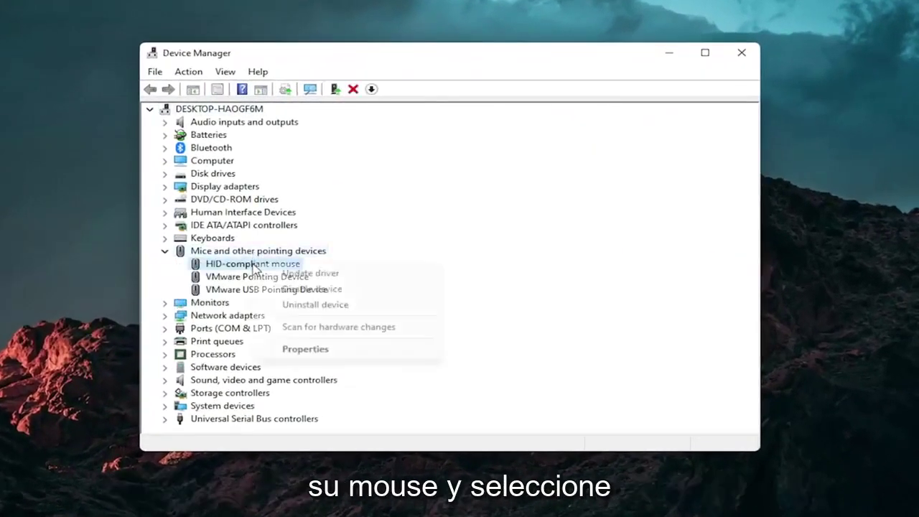
pyautogui.click(336, 278)
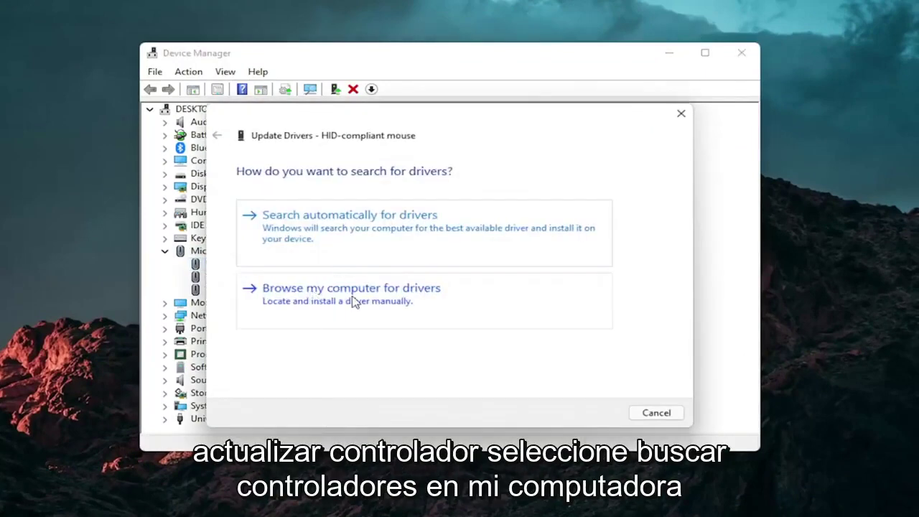
# - Install the HID-compliant mouse driver from the list of available drivers on the computer, and close Device Manager
pyautogui.click(352, 302)
pyautogui.click(310, 333)
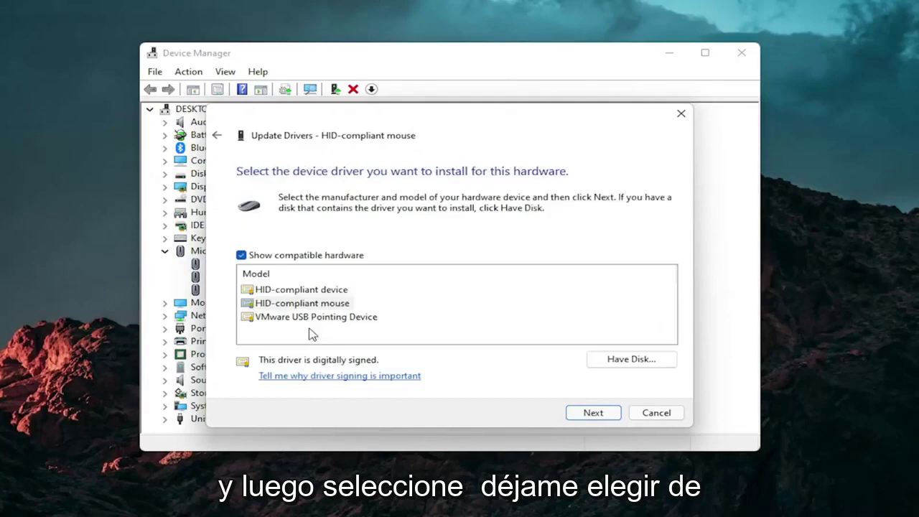
pyautogui.click(217, 135)
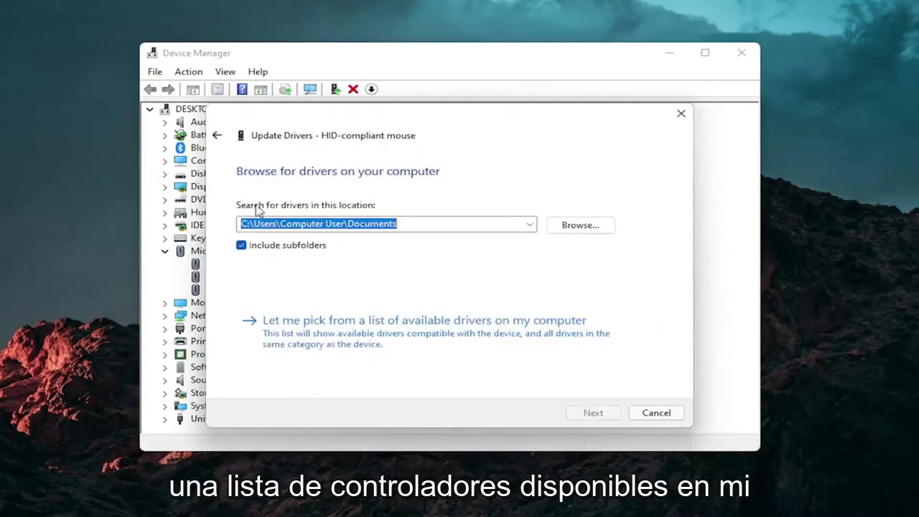
pyautogui.click(413, 332)
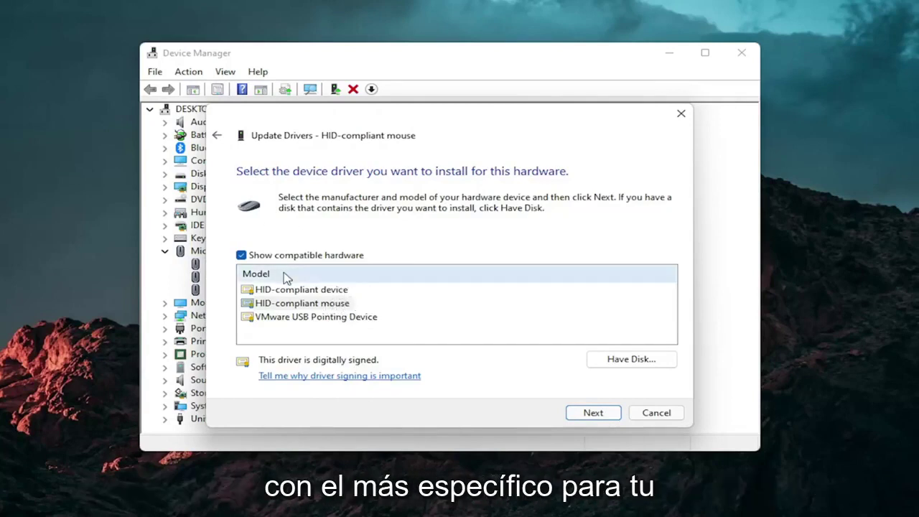
pyautogui.click(606, 415)
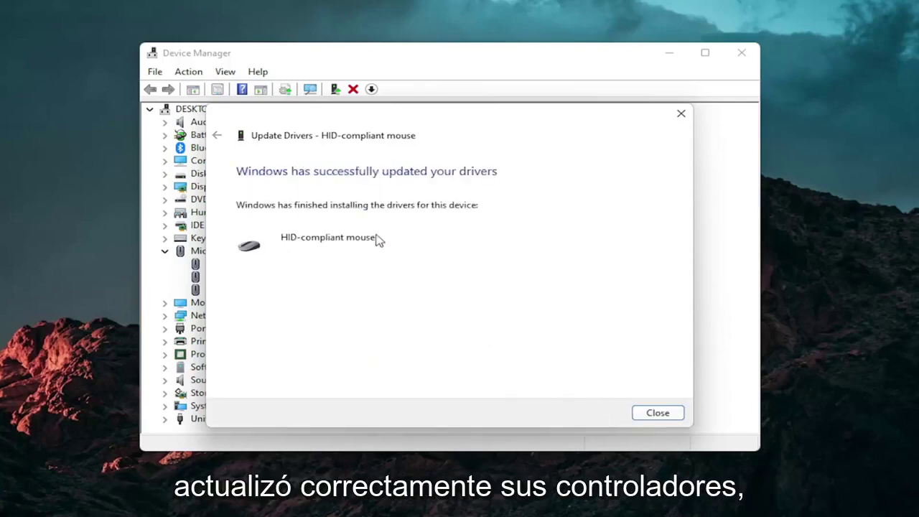
pyautogui.click(650, 413)
pyautogui.click(164, 250)
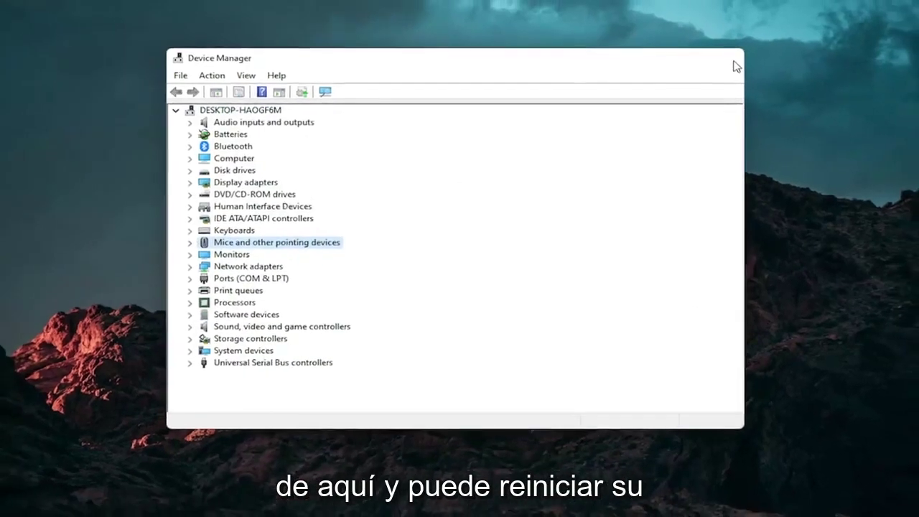
pyautogui.click(736, 66)
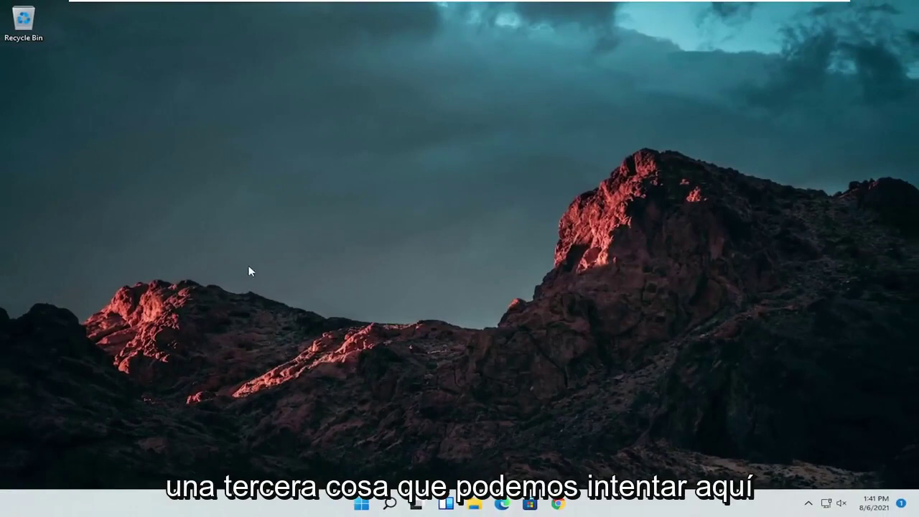
# - Search for troubleshoot, open Troubleshoot settings, and show the other troubleshooters
pyautogui.click(391, 504)
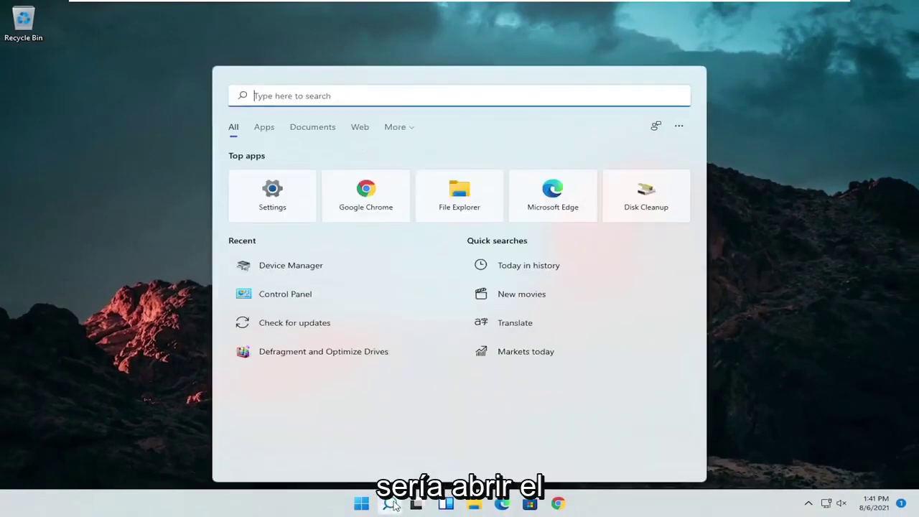
pyautogui.write('troubleshoot')
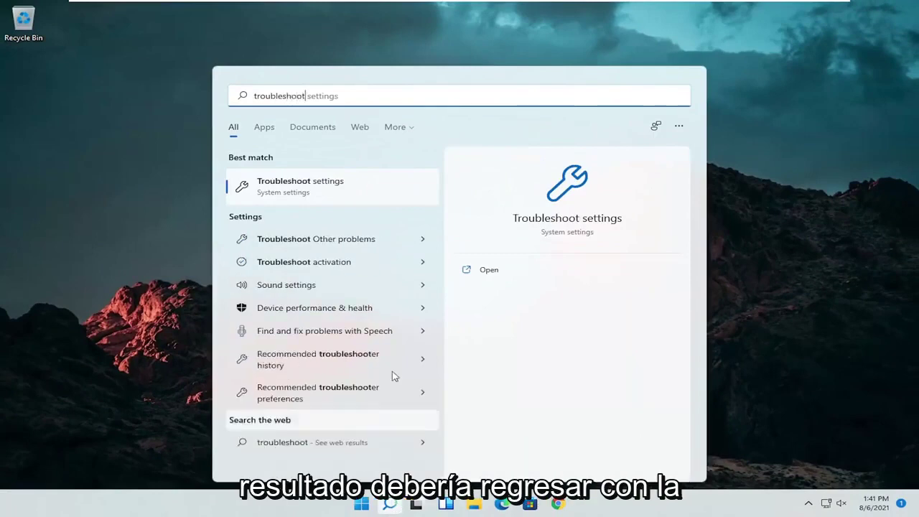
pyautogui.click(302, 189)
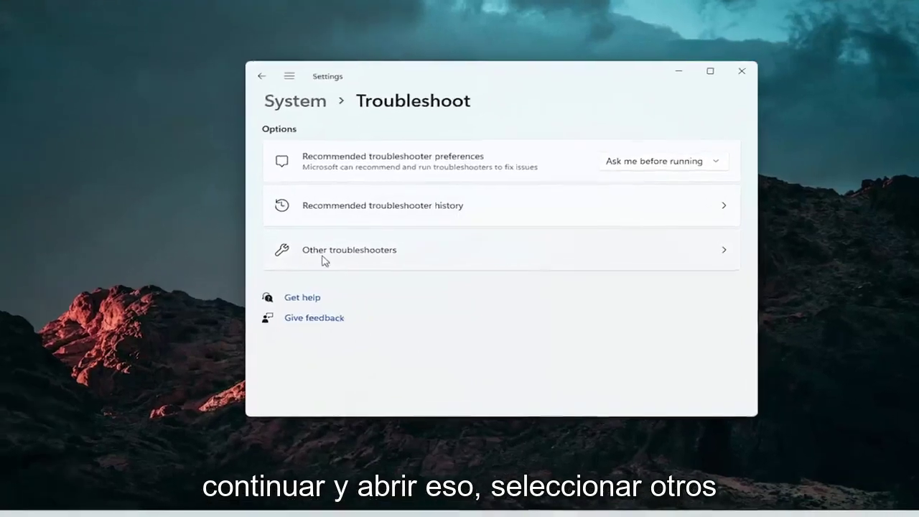
pyautogui.click(269, 262)
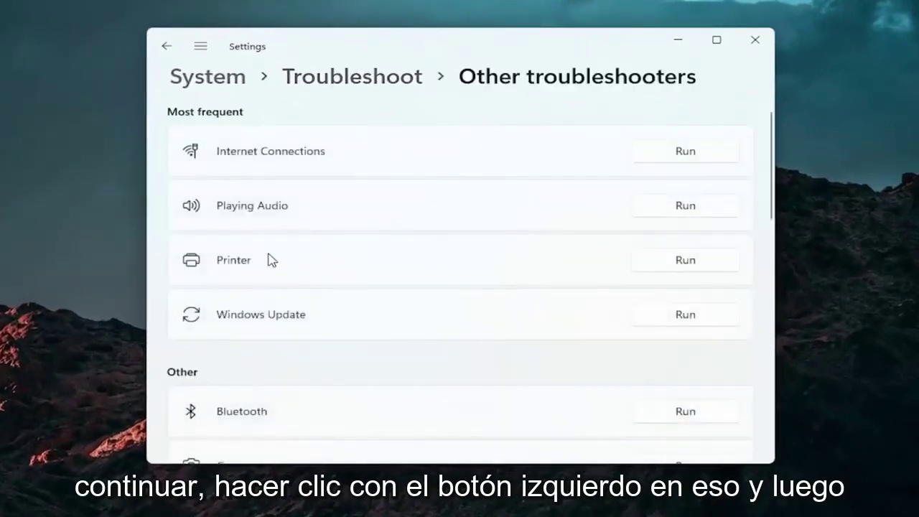
# - Run the Keyboard troubleshooter, and close it and the Settings window
pyautogui.scroll(-5, 269, 260)
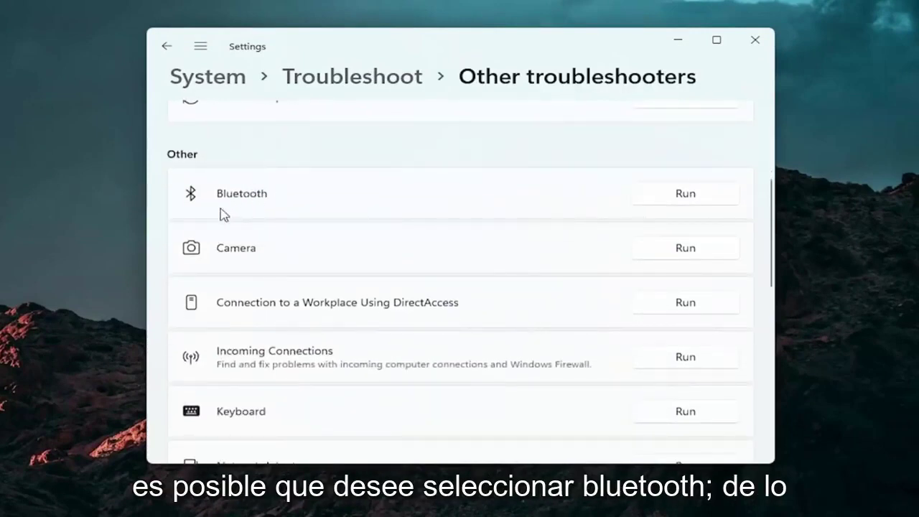
pyautogui.scroll(1, 288, 287)
pyautogui.scroll(-1, 285, 288)
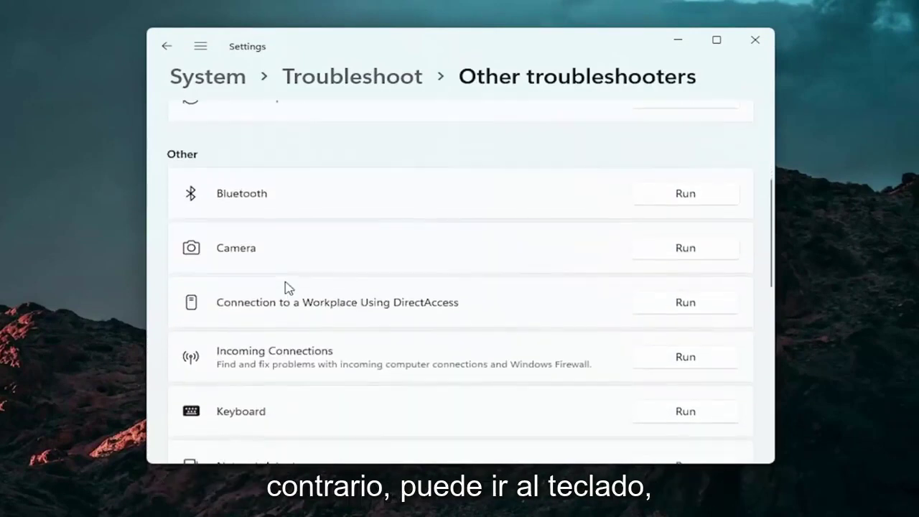
pyautogui.scroll(-2, 286, 288)
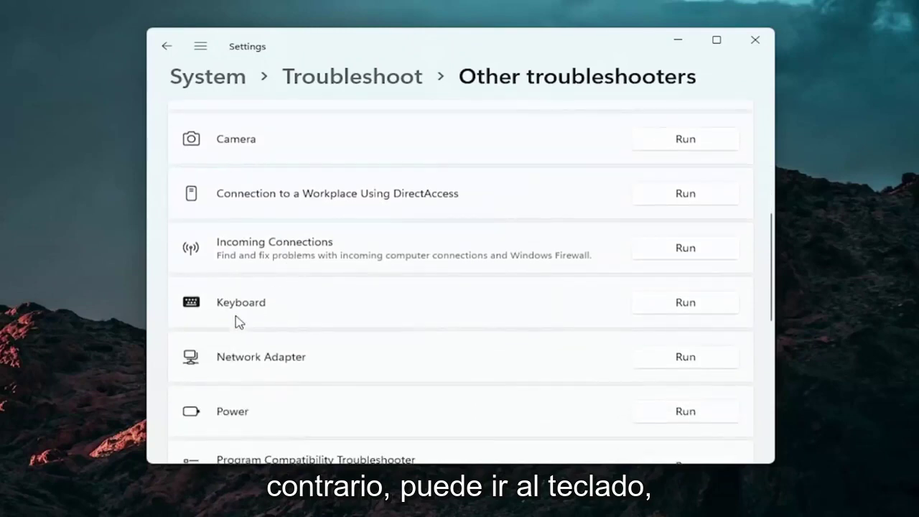
pyautogui.click(685, 303)
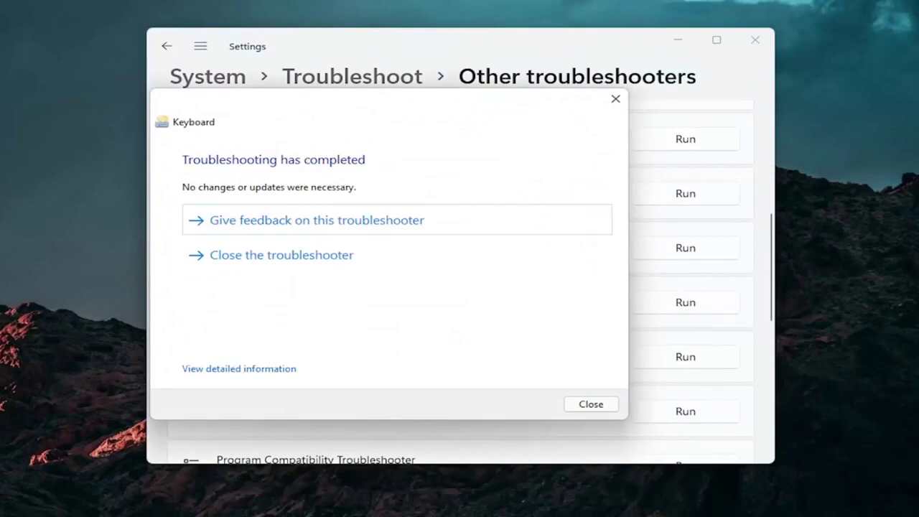
pyautogui.click(615, 99)
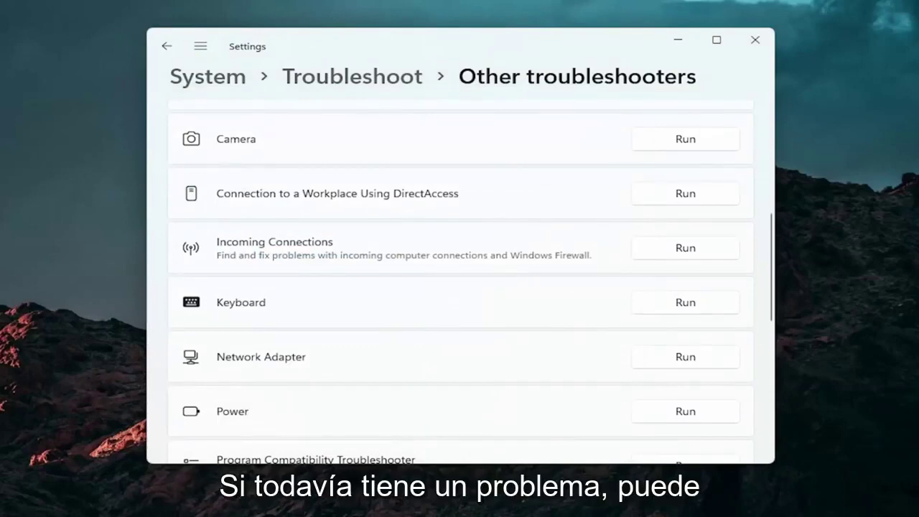
pyautogui.click(762, 46)
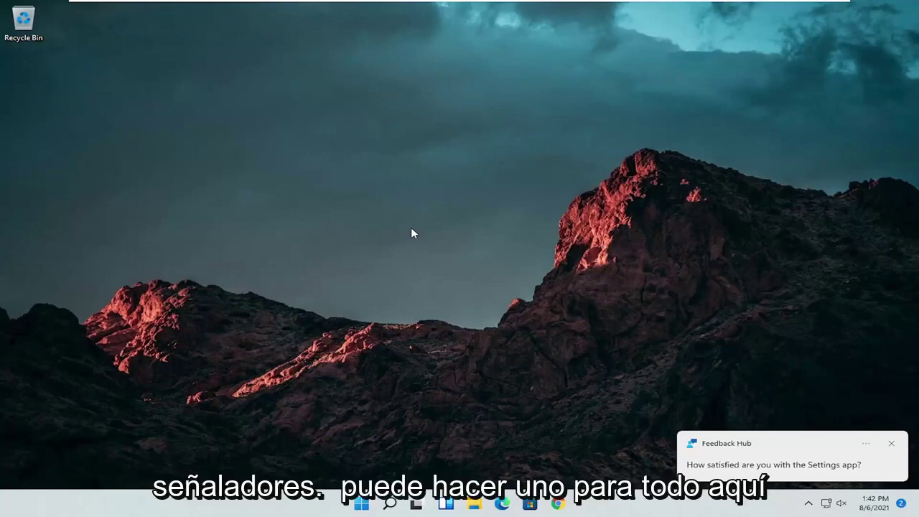
# - Search for cmd, run Command Prompt as administrator, and allow it to make changes to the device
pyautogui.click(388, 505)
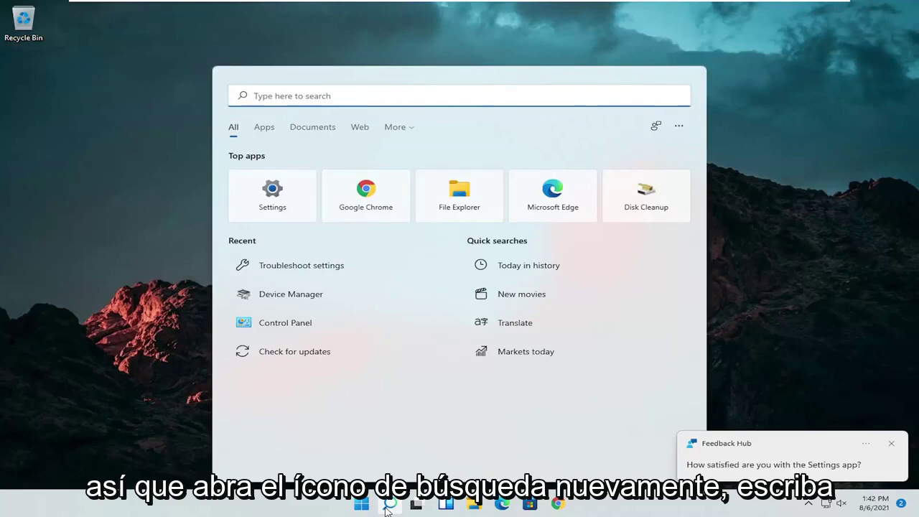
pyautogui.write('cmd')
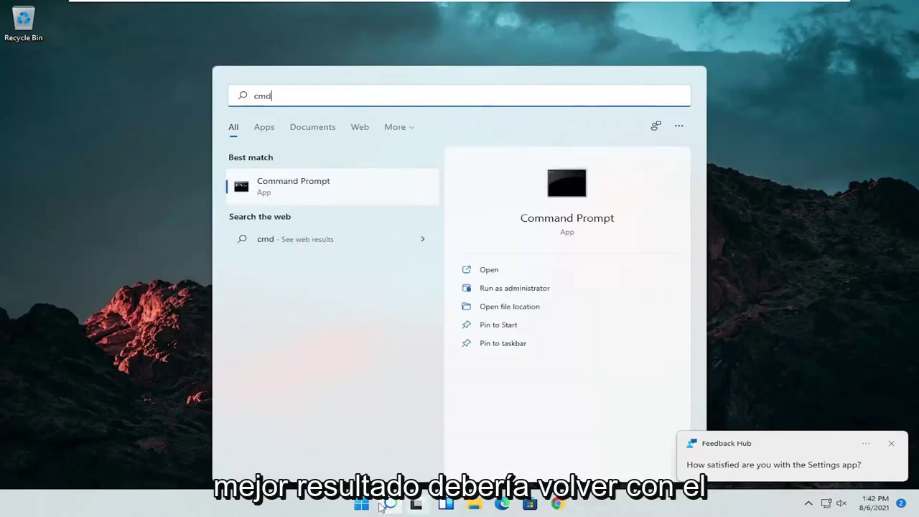
pyautogui.rightClick(274, 187)
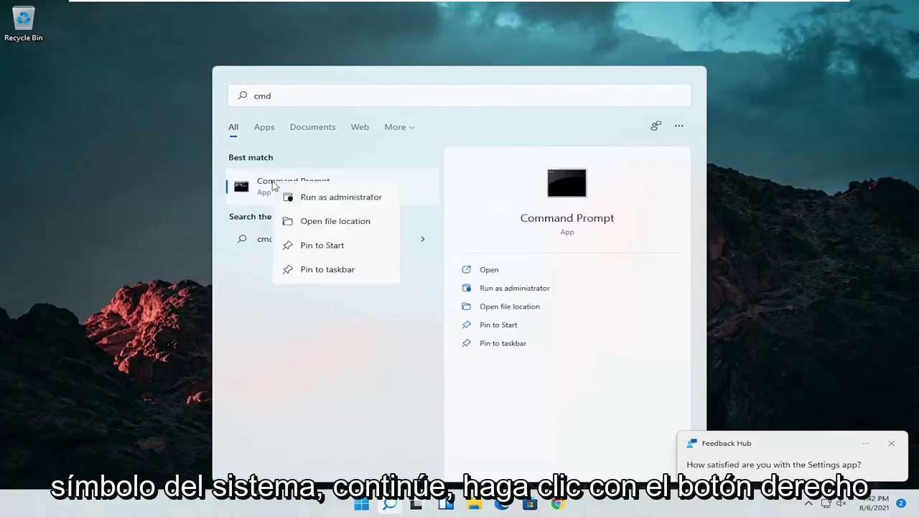
pyautogui.click(313, 198)
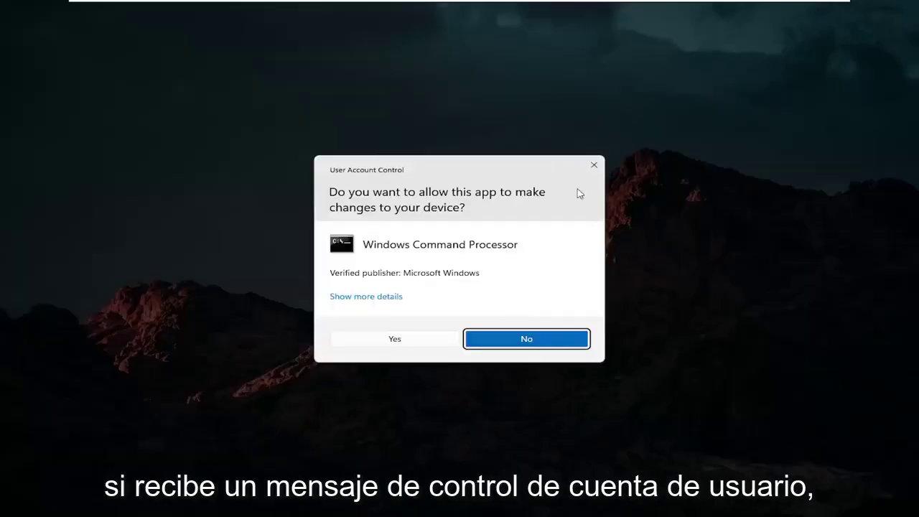
pyautogui.click(389, 337)
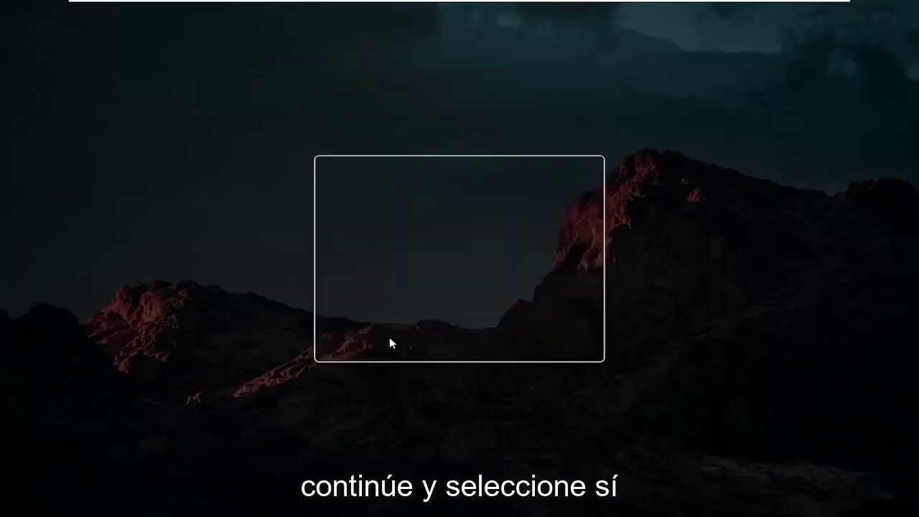
# - Run sfc /scannow in the administrator Command Prompt to scan the system files, and close the window when the scan is done
pyautogui.moveTo(367, 51); pyautogui.dragTo(481, 92)
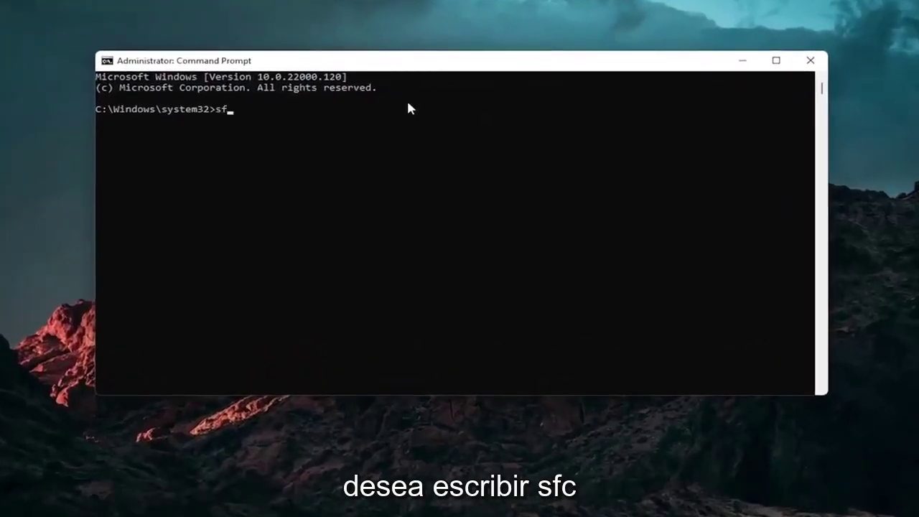
pyautogui.write('sfc /scannow')
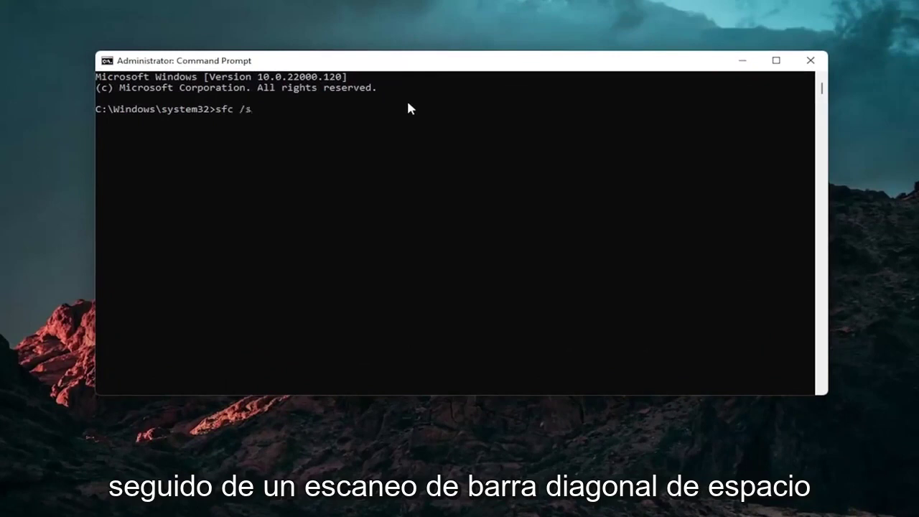
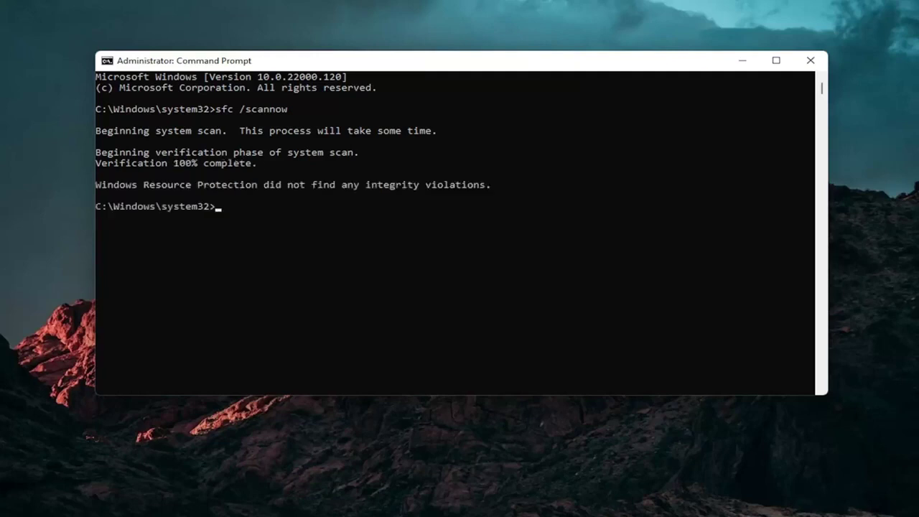
pyautogui.click(811, 61)
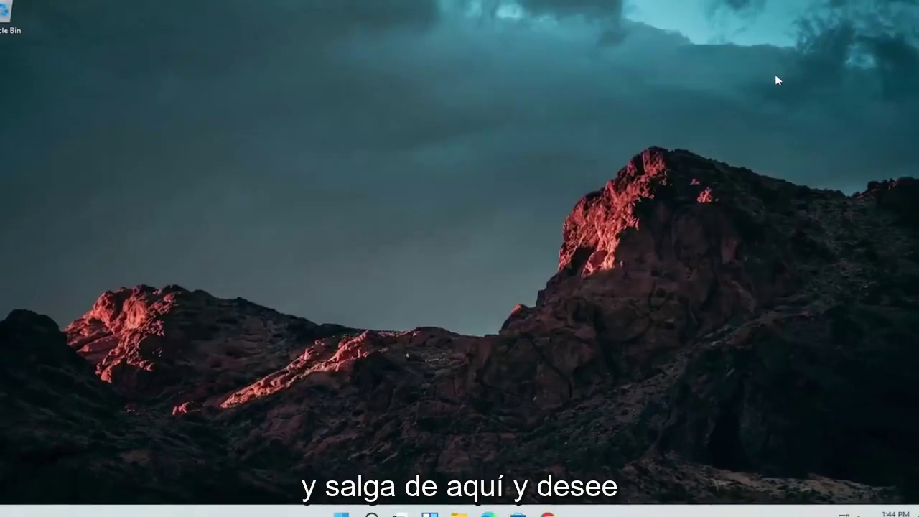
# - Restart the computer
pyautogui.rightClick(362, 504)
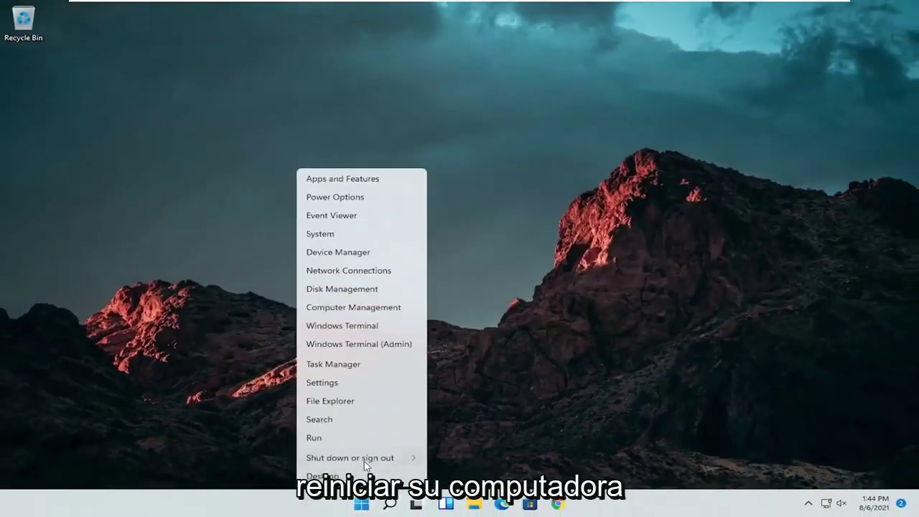
pyautogui.moveTo(366, 465)
pyautogui.click(447, 477)
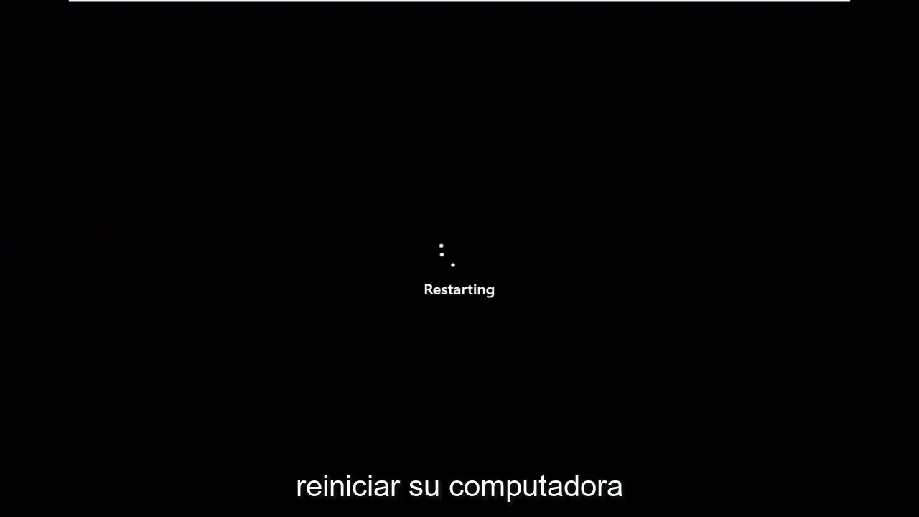